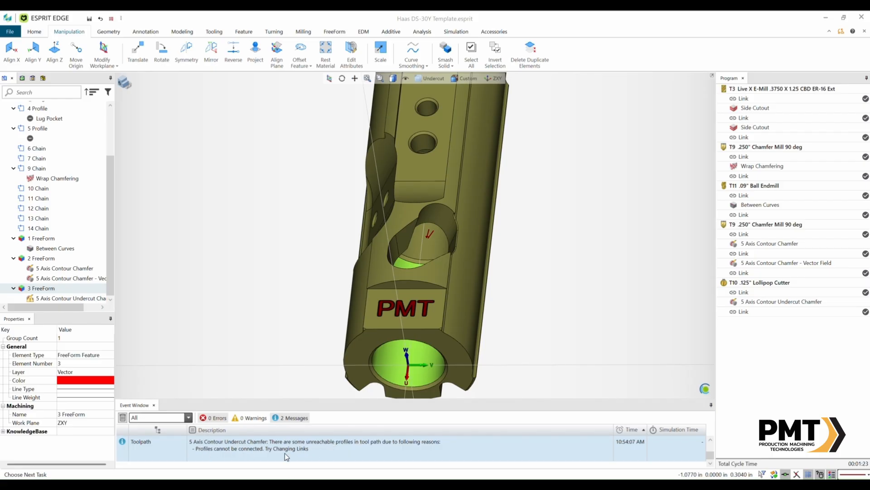
Step: Examine the 5 Axis Contour Undercut Chamfer toolpath in the lug pocket, together with its 3 FreeForm feature and 14 Chain
{"action": "left_click", "coordinate": [93, 299]}
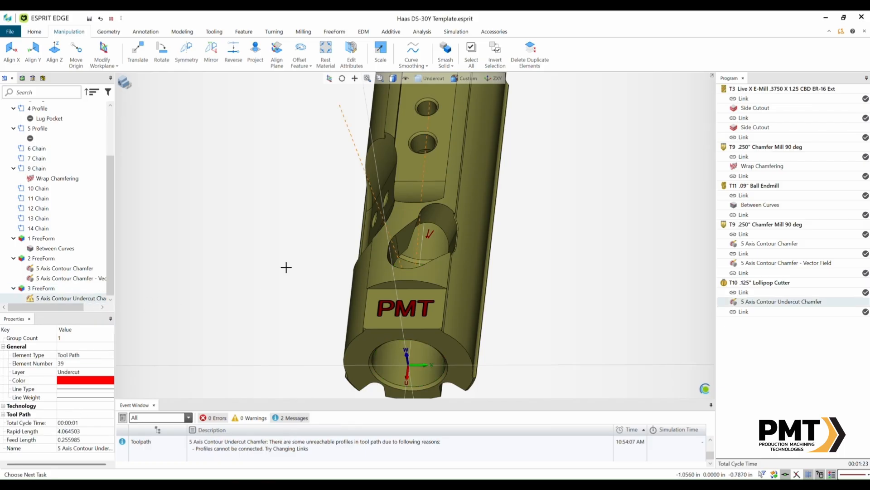
{"action": "mouse_move", "coordinate": [311, 266]}
{"action": "middle_mouse_down"}
{"action": "mouse_move", "coordinate": [311, 291]}
{"action": "mouse_move", "coordinate": [311, 278]}
{"action": "middle_mouse_up"}
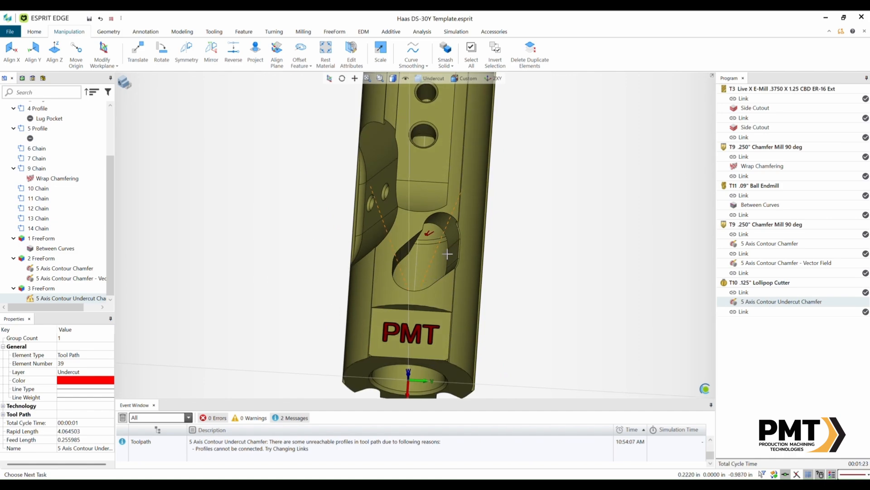
{"action": "mouse_move", "coordinate": [539, 281]}
{"action": "middle_mouse_down"}
{"action": "mouse_move", "coordinate": [529, 301]}
{"action": "mouse_move", "coordinate": [535, 277]}
{"action": "middle_mouse_up"}
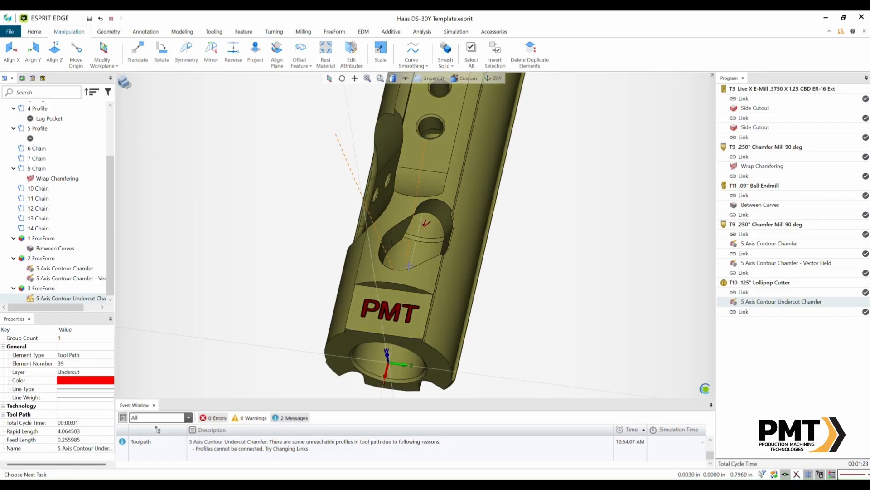
{"action": "left_click", "coordinate": [41, 289]}
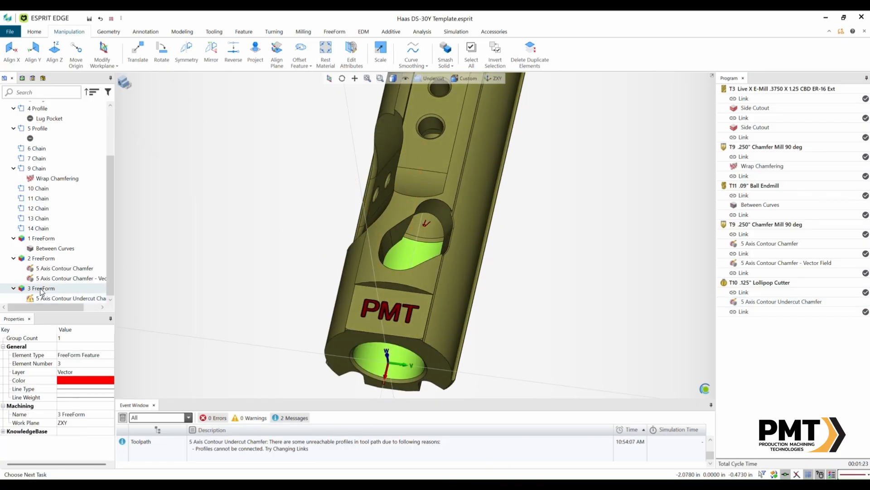
{"action": "mouse_move", "coordinate": [500, 316]}
{"action": "middle_mouse_down"}
{"action": "mouse_move", "coordinate": [535, 273]}
{"action": "mouse_move", "coordinate": [523, 273]}
{"action": "mouse_move", "coordinate": [515, 309]}
{"action": "middle_mouse_up"}
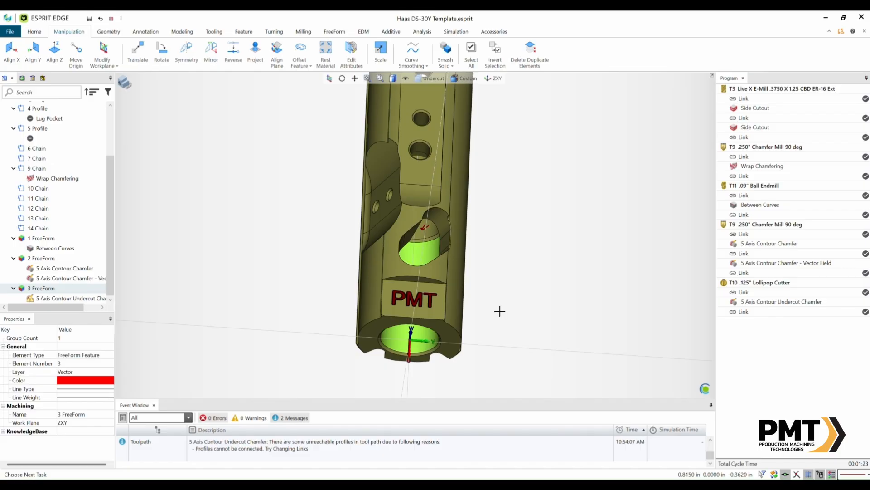
{"action": "left_click", "coordinate": [36, 229]}
{"action": "mouse_move", "coordinate": [526, 289]}
{"action": "middle_mouse_down"}
{"action": "mouse_move", "coordinate": [538, 254]}
{"action": "mouse_move", "coordinate": [525, 291]}
{"action": "middle_mouse_up"}
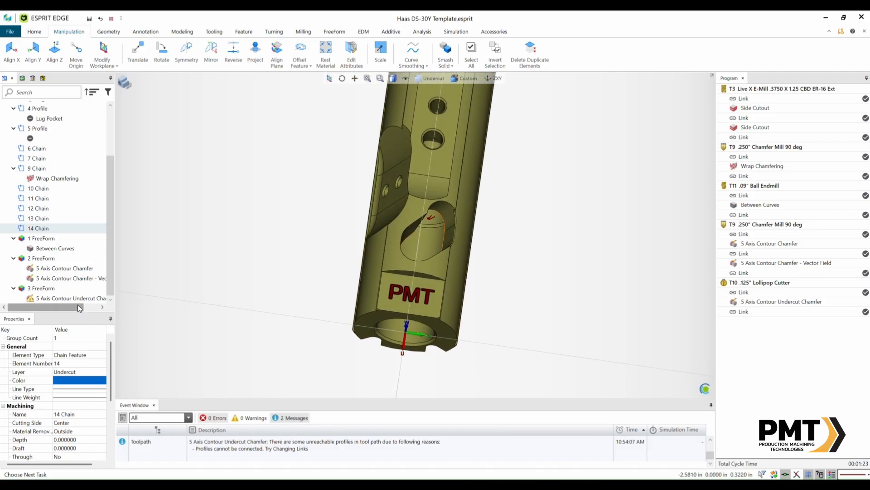
{"action": "left_click", "coordinate": [62, 297]}
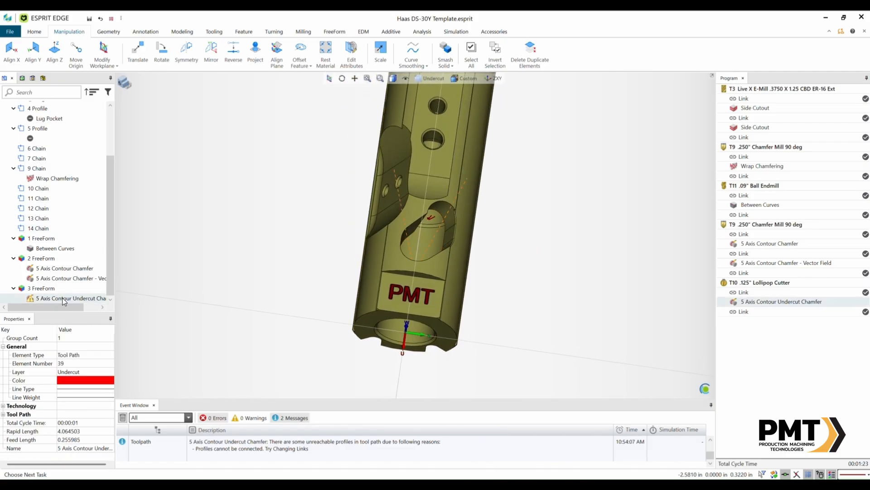
{"action": "mouse_move", "coordinate": [496, 274]}
{"action": "middle_mouse_down"}
{"action": "mouse_move", "coordinate": [493, 313]}
{"action": "mouse_move", "coordinate": [483, 309]}
{"action": "mouse_move", "coordinate": [495, 284]}
{"action": "middle_mouse_up"}
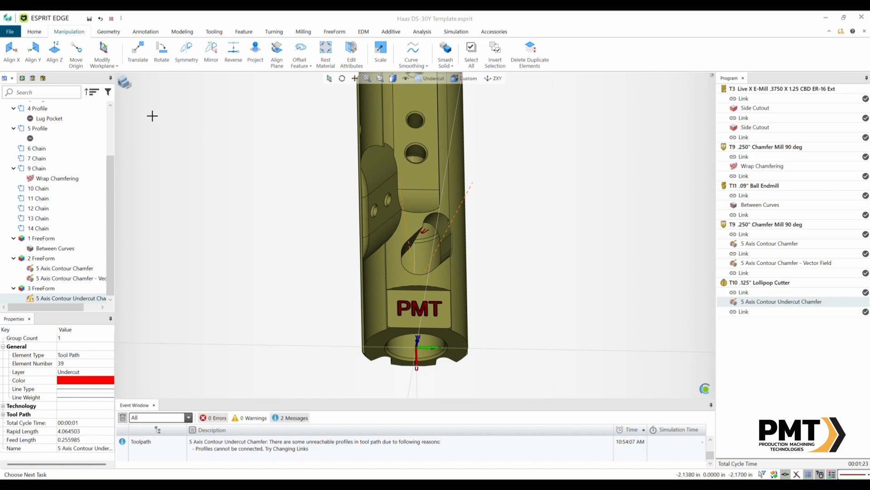
Step: Set Processing of FreeForm Geometry to Parasolid in the program's machining options
{"action": "left_click", "coordinate": [10, 32]}
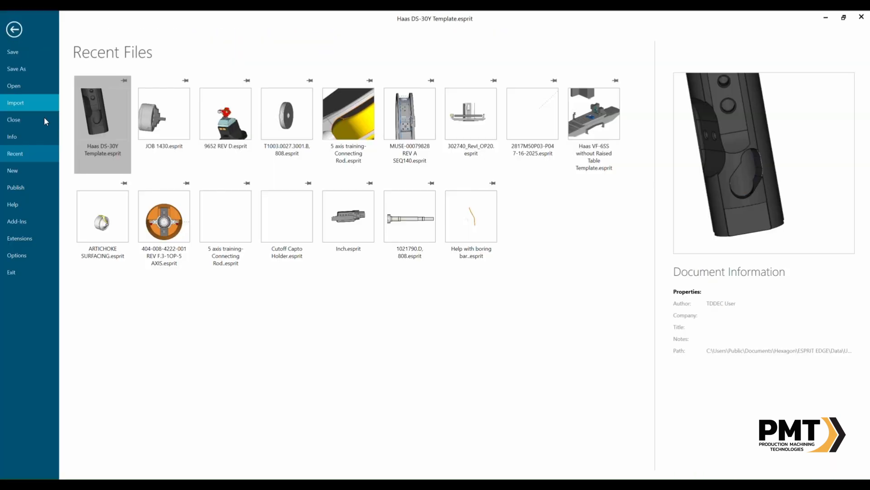
{"action": "left_click", "coordinate": [27, 256]}
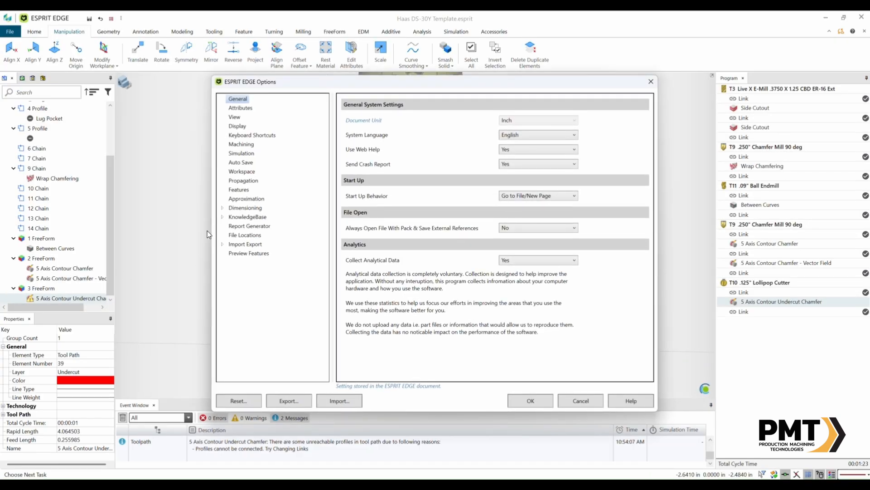
{"action": "left_click", "coordinate": [248, 145]}
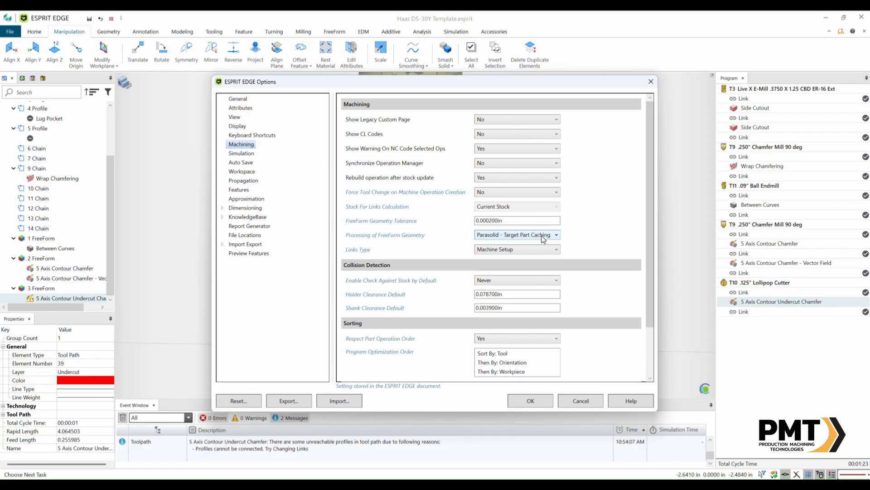
{"action": "left_click", "coordinate": [543, 235]}
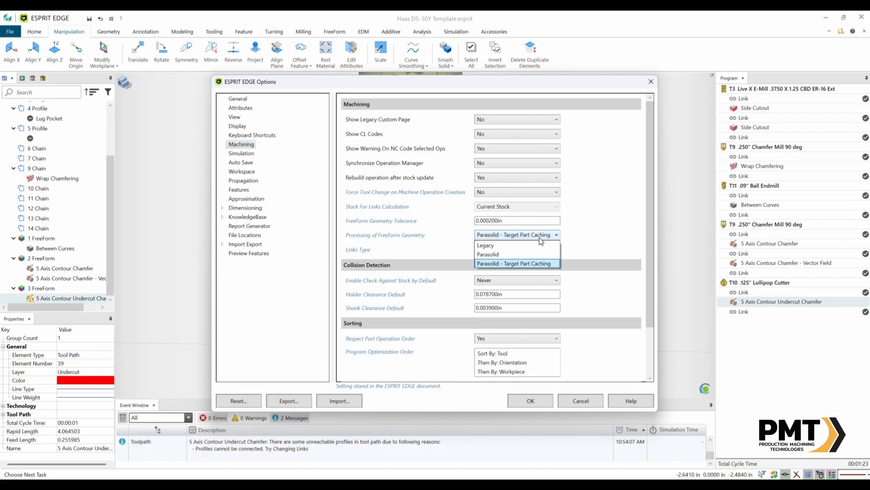
{"action": "left_click", "coordinate": [499, 258]}
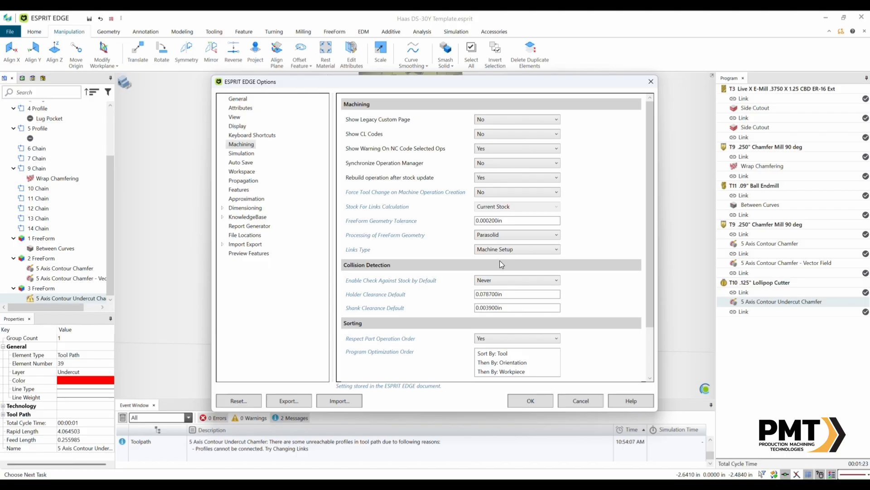
{"action": "left_click", "coordinate": [529, 399]}
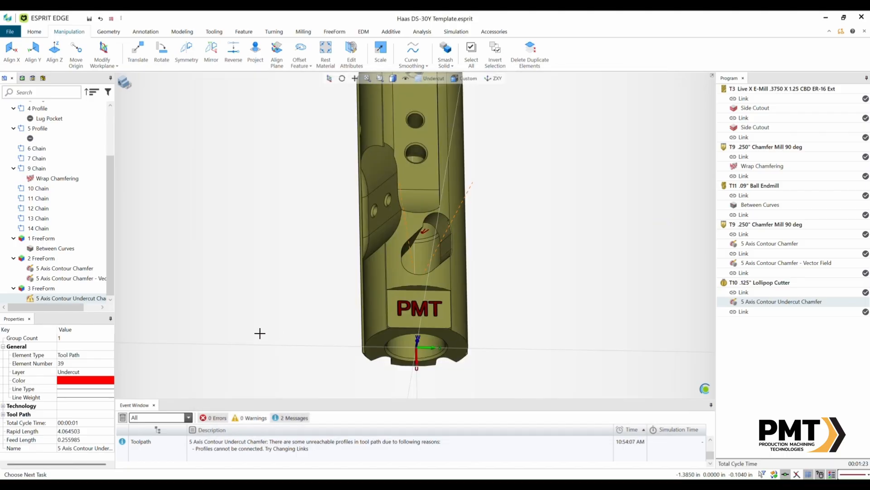
Step: Rebuild the 5 Axis Contour Undercut Chamfer operation and inspect its toolpath around the pocket's lower edge
{"action": "right_click", "coordinate": [56, 297]}
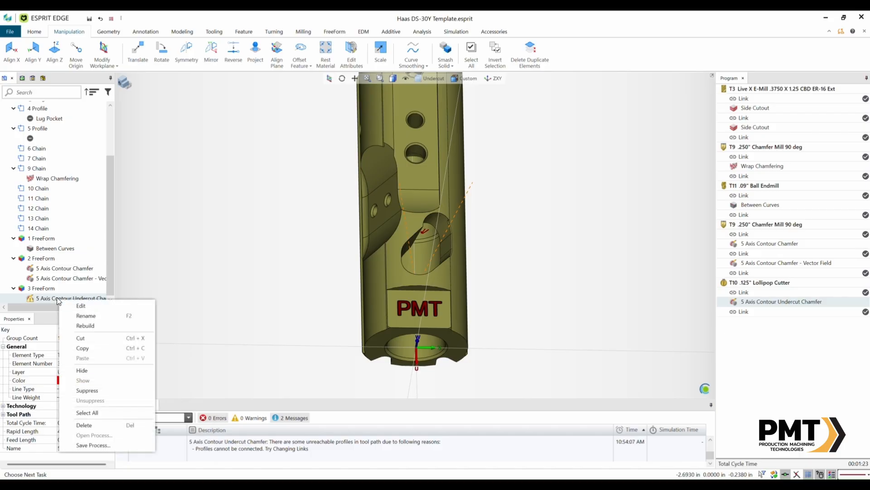
{"action": "left_click", "coordinate": [91, 326]}
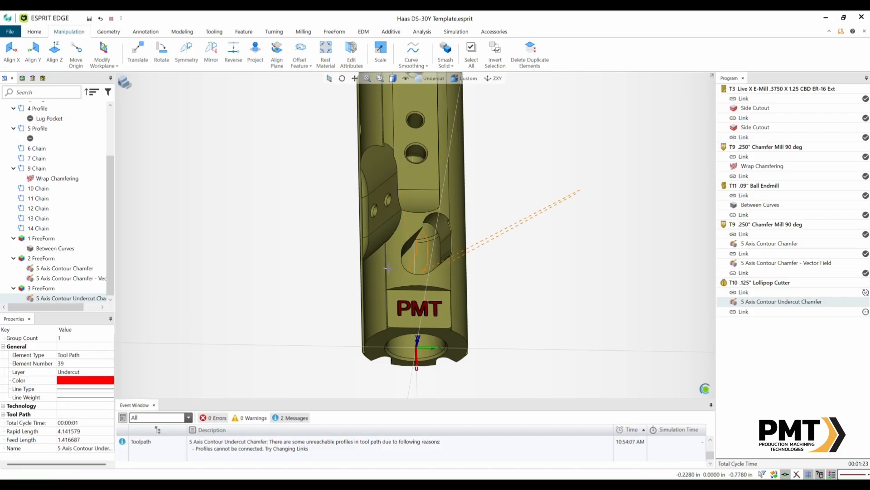
{"action": "scroll", "coordinate": [447, 244], "scroll_direction": "up", "scroll_amount": 5}
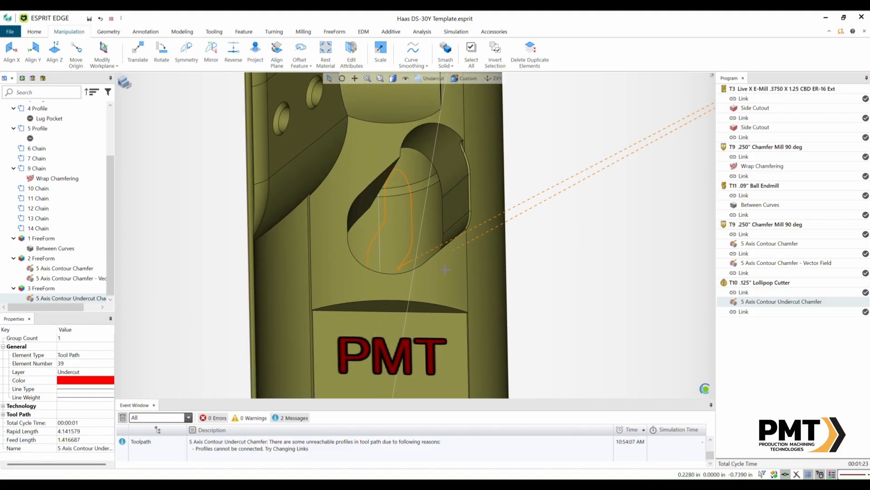
{"action": "mouse_move", "coordinate": [453, 274]}
{"action": "middle_mouse_down"}
{"action": "mouse_move", "coordinate": [447, 293]}
{"action": "mouse_move", "coordinate": [447, 286]}
{"action": "middle_mouse_up"}
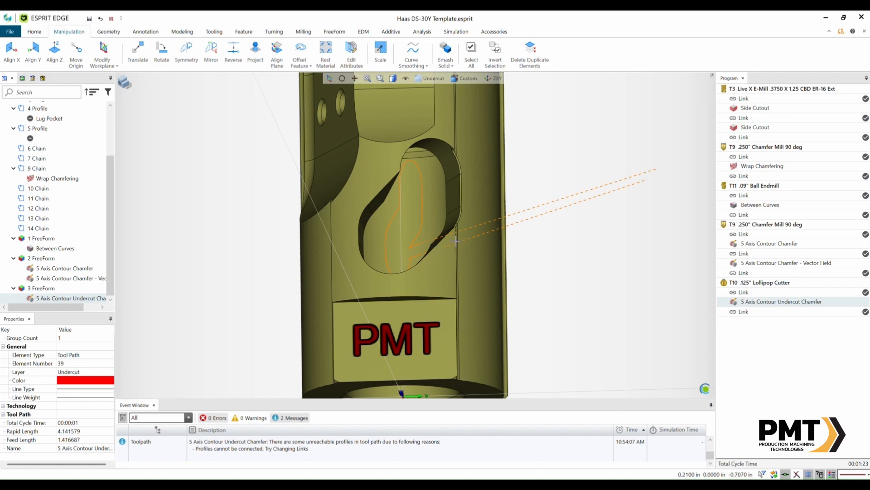
{"action": "scroll", "coordinate": [492, 246], "scroll_direction": "down", "scroll_amount": 3}
{"action": "scroll", "coordinate": [482, 268], "scroll_direction": "up", "scroll_amount": 2}
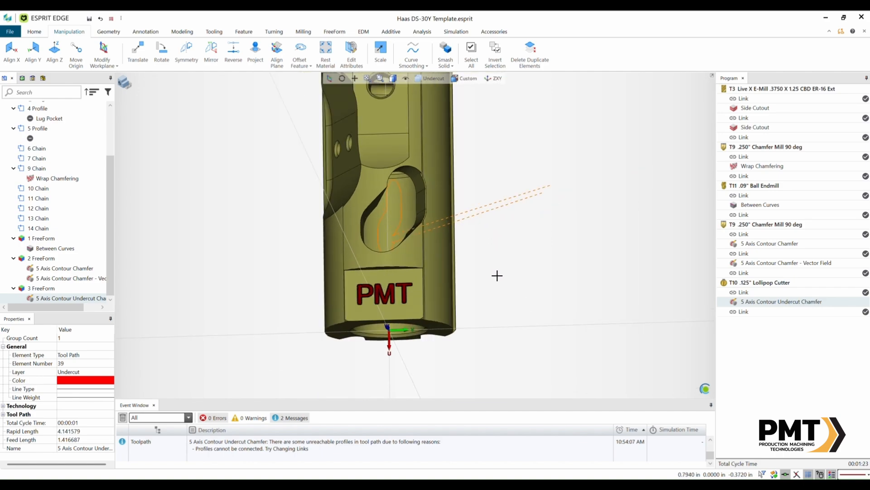
{"action": "middle_click_drag", "start_coordinate": [497, 273], "coordinate": [509, 254]}
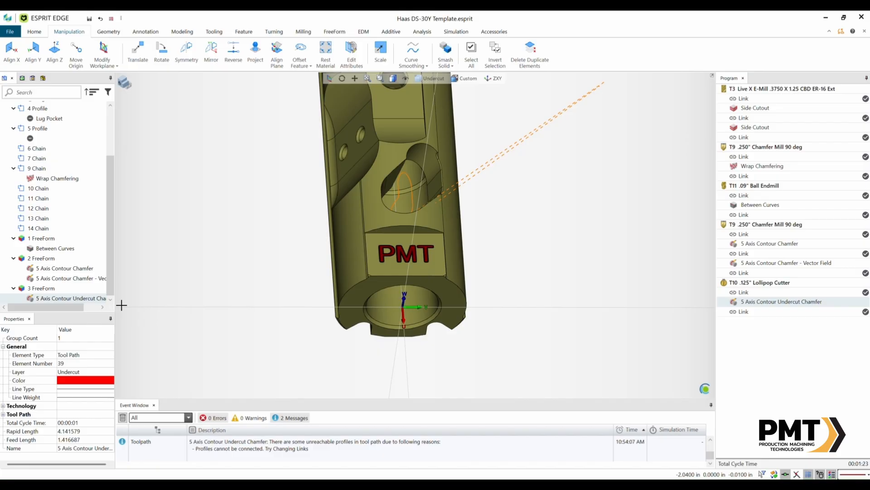
Step: Review the tool axis orientation settings of the 5 Axis Contour Undercut Chamfer operation and leave them without saving
{"action": "double_click", "coordinate": [59, 298]}
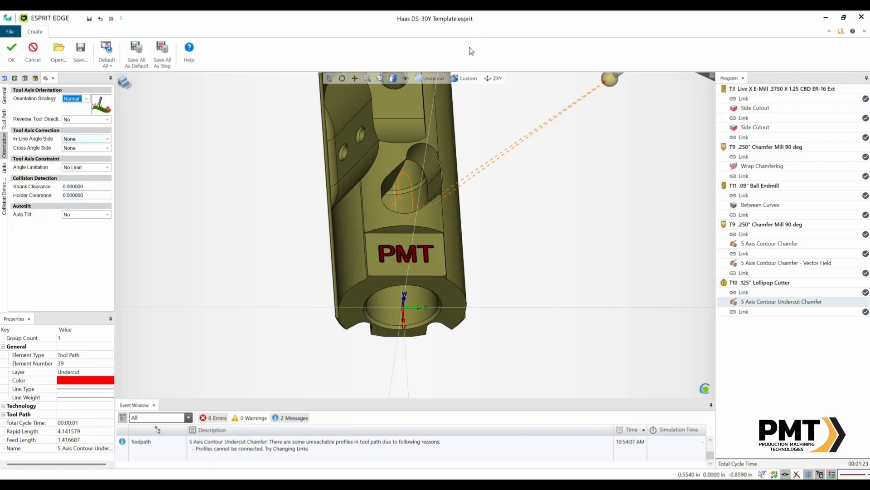
{"action": "scroll", "coordinate": [420, 173], "scroll_direction": "up", "scroll_amount": 3}
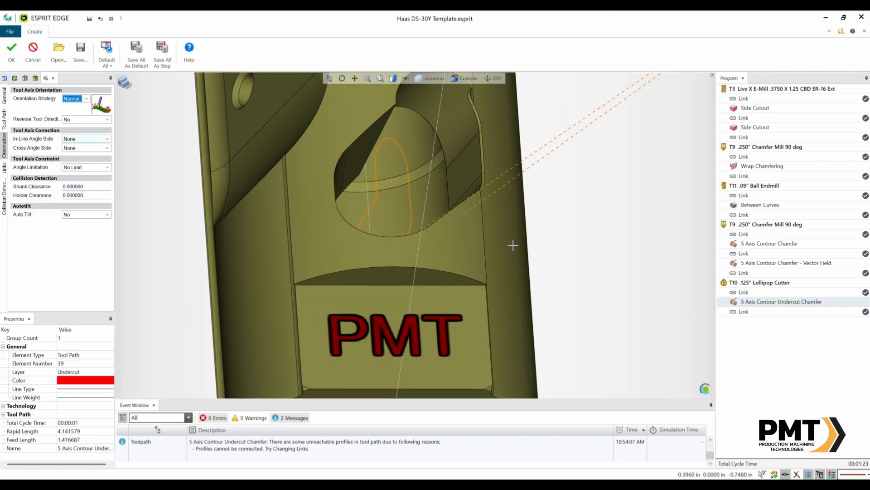
{"action": "scroll", "coordinate": [446, 199], "scroll_direction": "down", "scroll_amount": 3}
{"action": "middle_click_drag", "start_coordinate": [467, 221], "coordinate": [458, 247]}
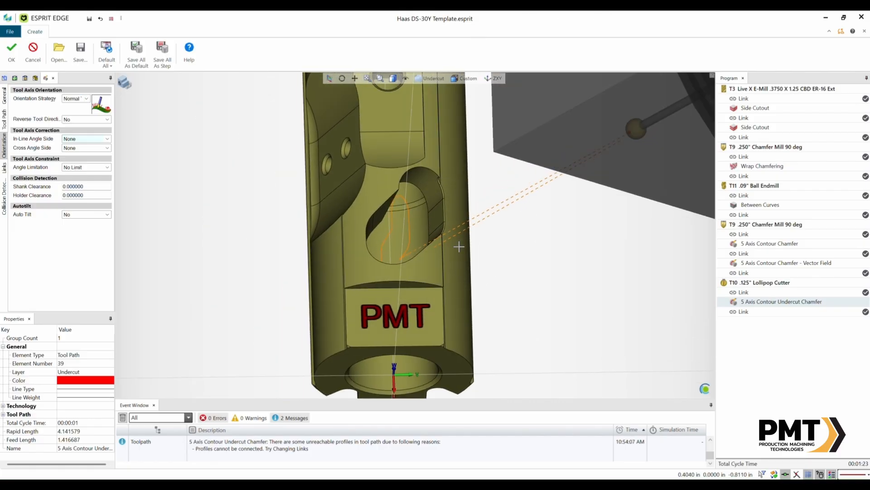
{"action": "scroll", "coordinate": [458, 247], "scroll_direction": "up", "scroll_amount": 1}
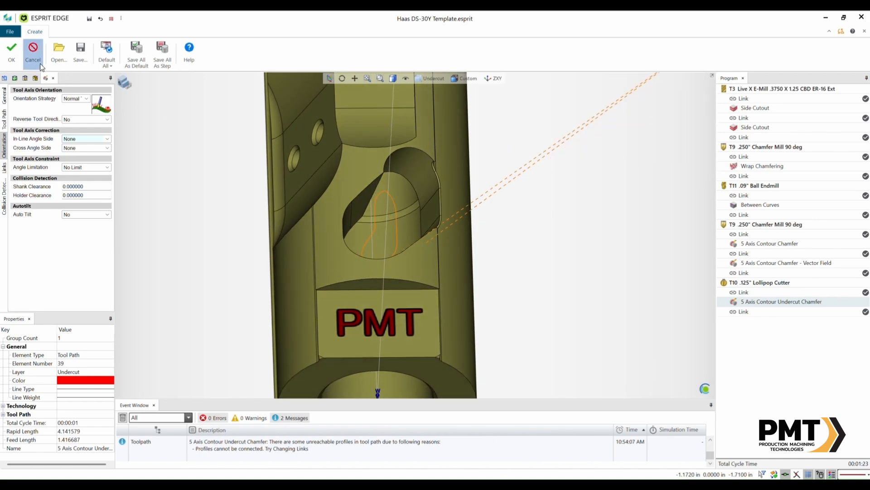
{"action": "left_click", "coordinate": [28, 59]}
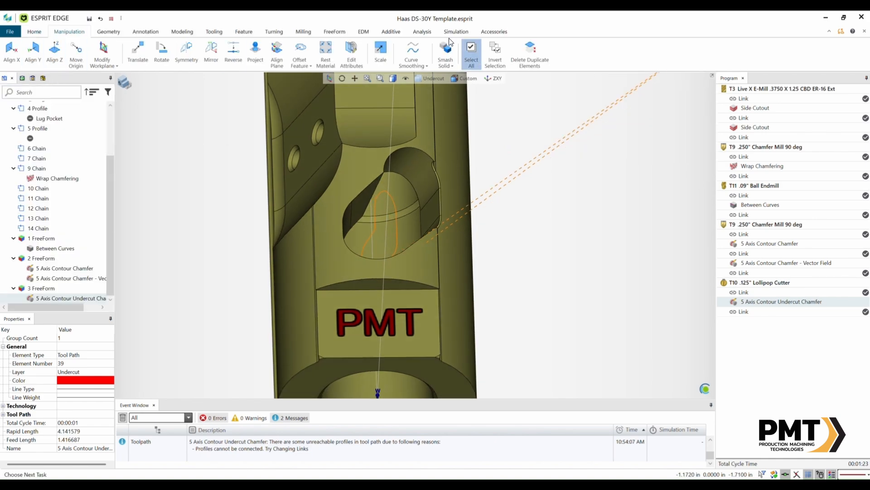
Step: Run a toolpath analysis on the undercut chamfer and check the lollipop cutter's shank against the pocket wall at the cut's start
{"action": "scroll", "coordinate": [357, 31], "scroll_direction": "down", "scroll_amount": 8}
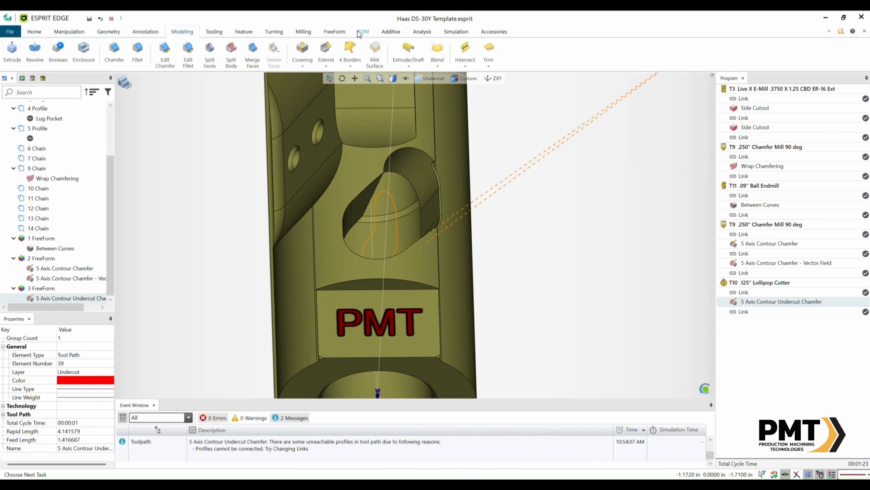
{"action": "scroll", "coordinate": [357, 31], "scroll_direction": "down", "scroll_amount": 3}
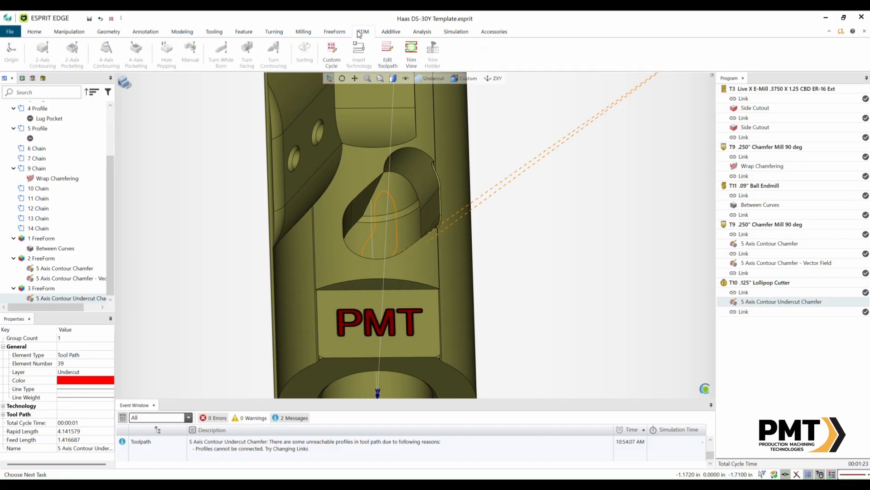
{"action": "left_click", "coordinate": [43, 51]}
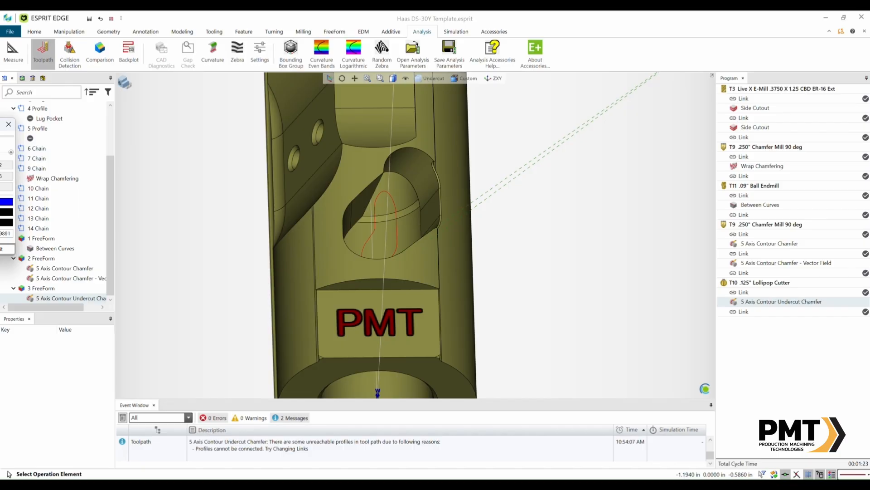
{"action": "left_click_drag", "start_coordinate": [0, 130], "coordinate": [189, 130]}
{"action": "left_click", "coordinate": [131, 138]}
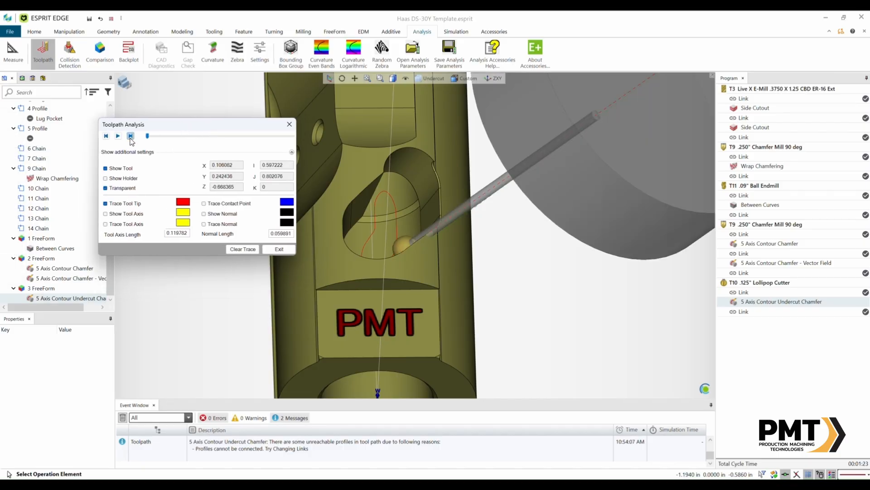
{"action": "scroll", "coordinate": [449, 245], "scroll_direction": "up", "scroll_amount": 3}
{"action": "middle_click_drag", "start_coordinate": [442, 254], "coordinate": [453, 252]}
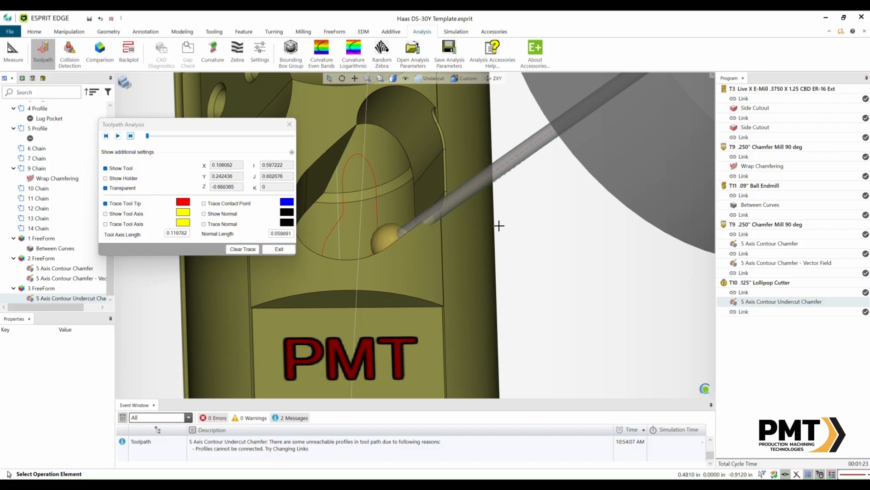
{"action": "left_click", "coordinate": [279, 249]}
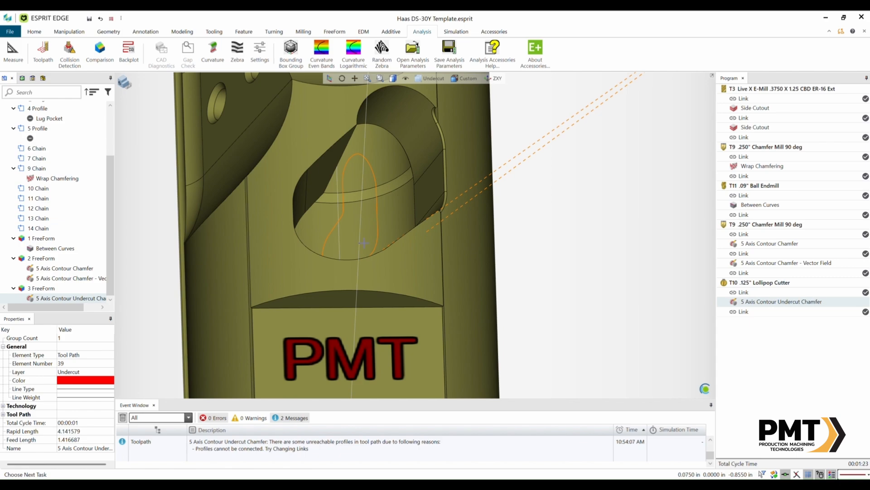
Step: Set the 5 Axis Contour Undercut Chamfer operation's Cross Angle Side to Left of Cutting Direction with a 35-degree cross angle
{"action": "double_click", "coordinate": [59, 299]}
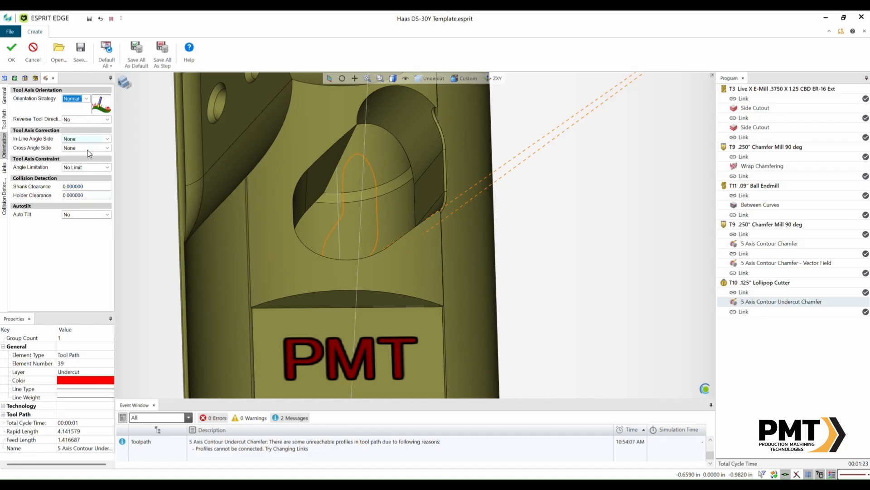
{"action": "left_click", "coordinate": [82, 168]}
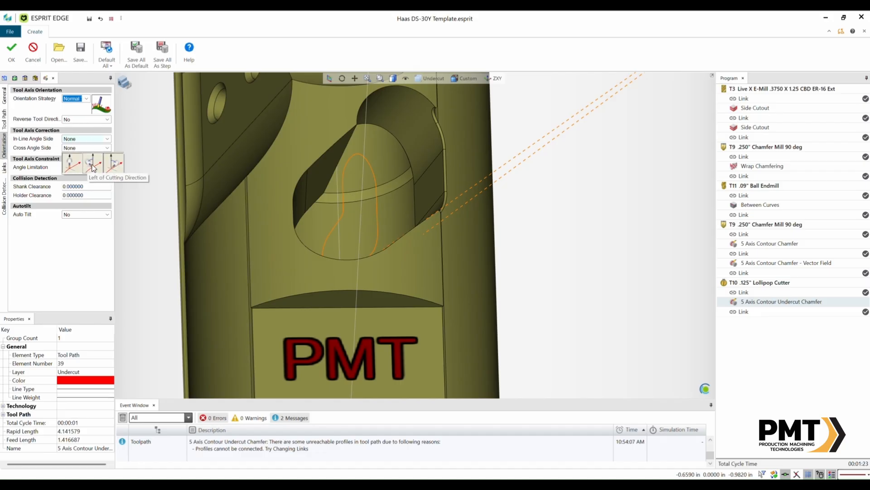
{"action": "left_click", "coordinate": [93, 166]}
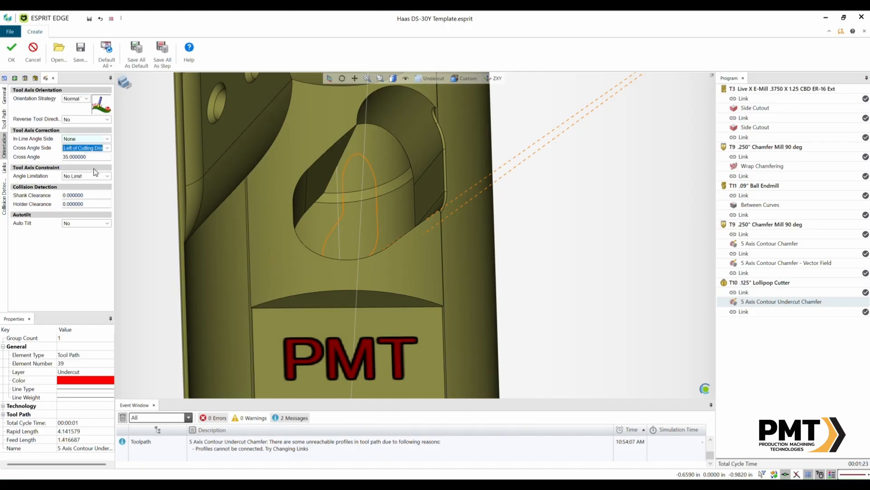
Step: Limit the tool axis to 70–120 degrees from the feature's V-axis, with a fixed 90-degree angle to its U-axis, and rebuild the operation
{"action": "left_click", "coordinate": [108, 179]}
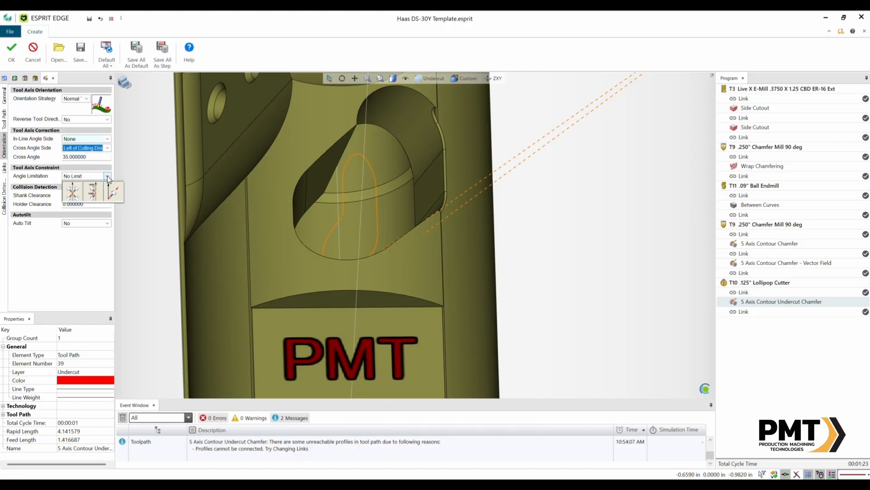
{"action": "left_click", "coordinate": [93, 196]}
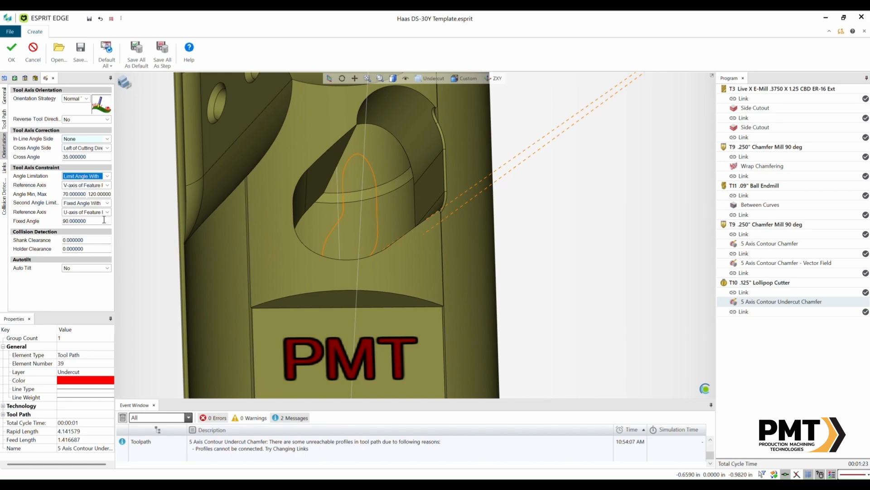
{"action": "left_click", "coordinate": [17, 57]}
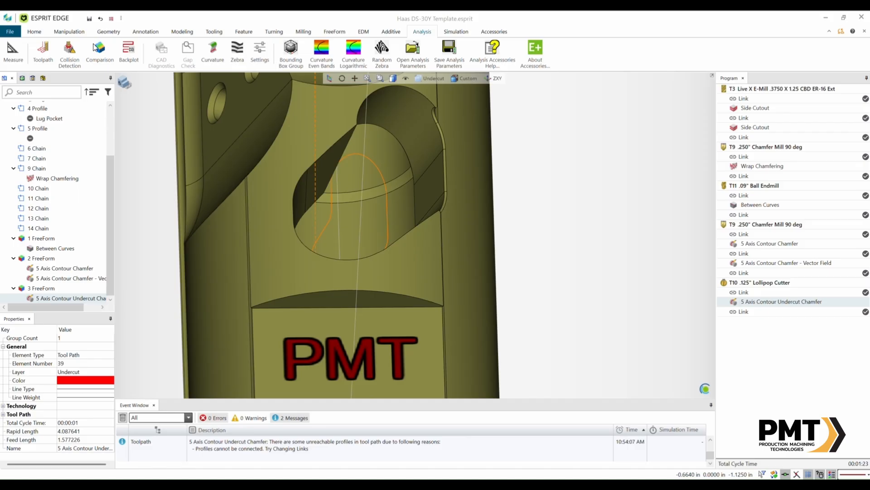
Step: Run a toolpath analysis on the undercut chamfer and step the lollipop cutter along the entire cut, checking shank clearance against the pocket walls
{"action": "left_click", "coordinate": [43, 54]}
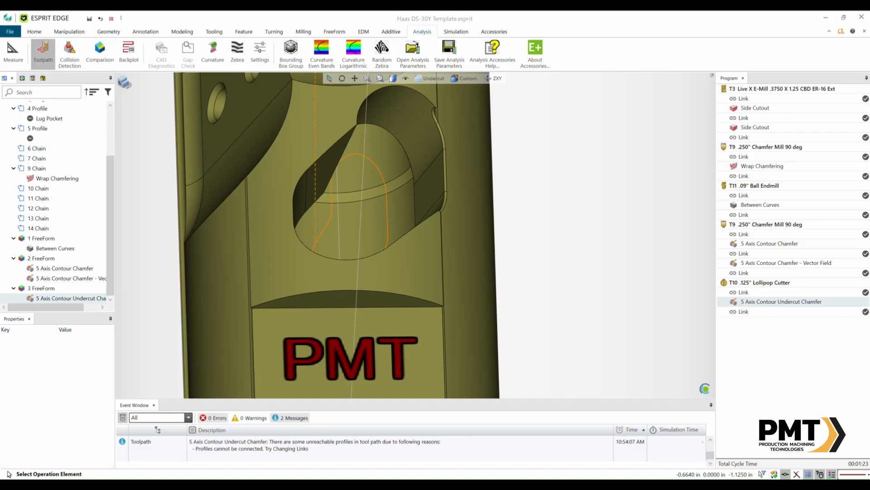
{"action": "left_click_drag", "start_coordinate": [1, 117], "coordinate": [100, 44]}
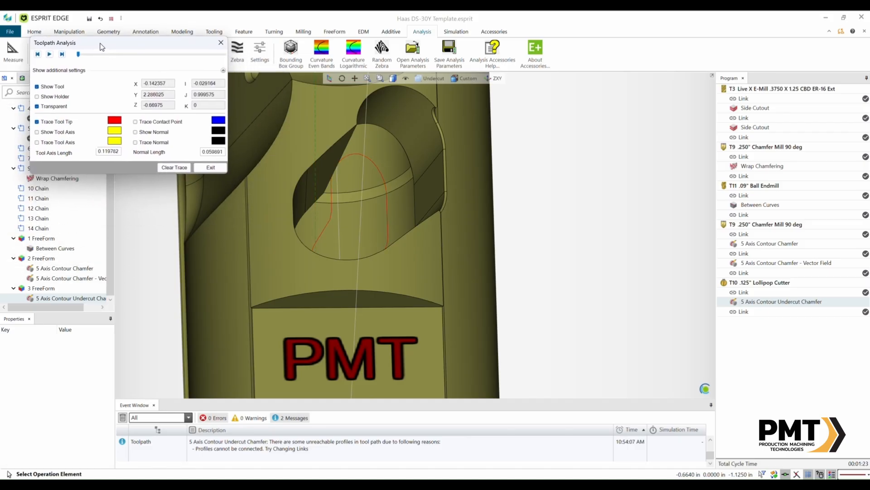
{"action": "left_click", "coordinate": [62, 54]}
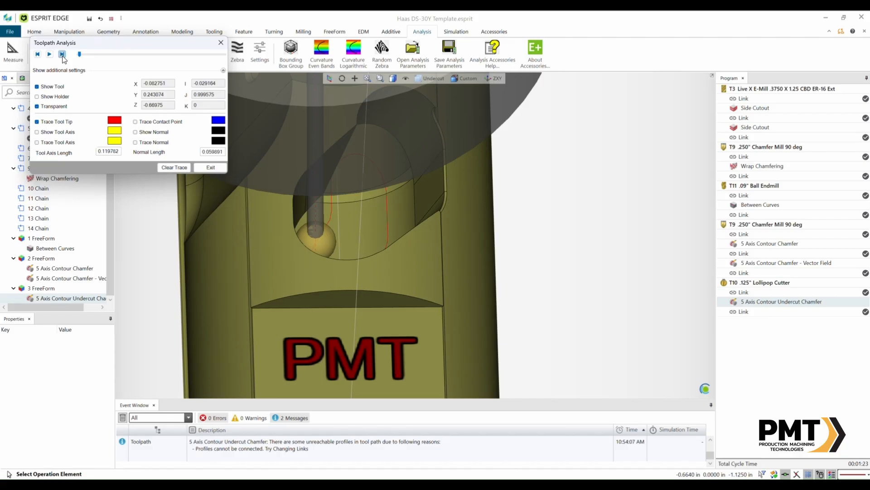
{"action": "left_click", "coordinate": [62, 54]}
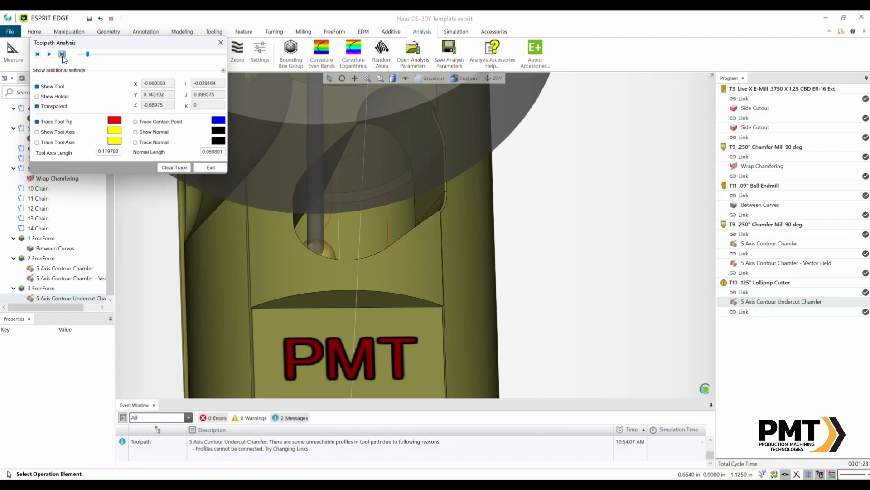
{"action": "left_click", "coordinate": [62, 56]}
{"action": "left_click", "coordinate": [62, 56]}
{"action": "left_click", "coordinate": [63, 56]}
{"action": "left_click", "coordinate": [63, 56]}
{"action": "left_click", "coordinate": [63, 56]}
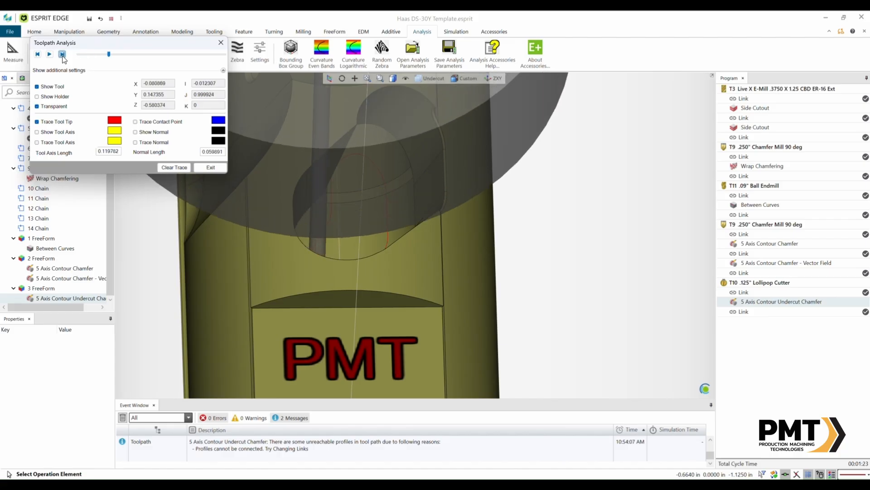
{"action": "left_click", "coordinate": [63, 56]}
{"action": "left_click", "coordinate": [63, 57]}
{"action": "left_click", "coordinate": [63, 56]}
{"action": "left_click", "coordinate": [63, 56]}
{"action": "left_click", "coordinate": [63, 56]}
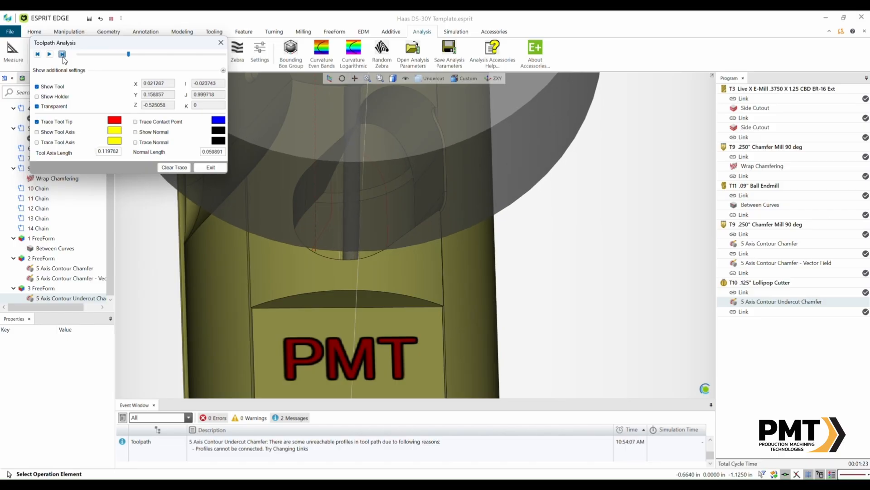
{"action": "left_click", "coordinate": [63, 57]}
{"action": "left_click", "coordinate": [63, 56]}
{"action": "left_click", "coordinate": [63, 56]}
{"action": "left_click", "coordinate": [63, 57]}
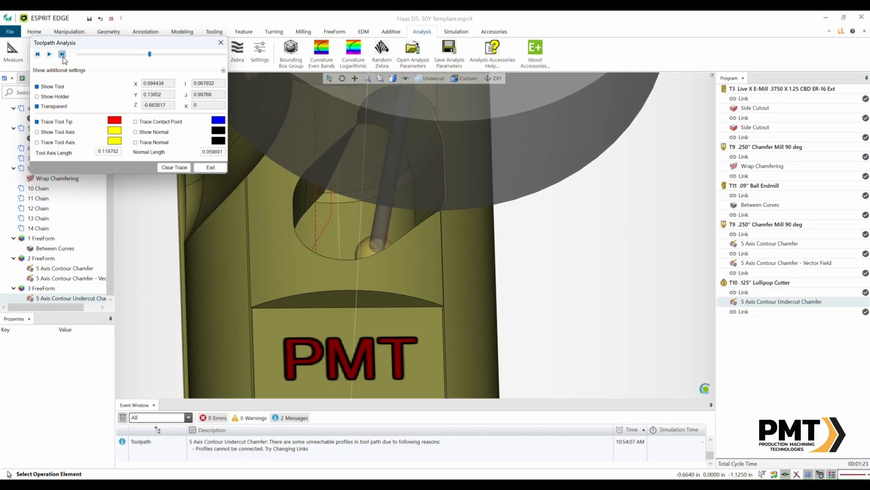
{"action": "left_click", "coordinate": [63, 57]}
{"action": "left_click", "coordinate": [63, 56]}
{"action": "left_click", "coordinate": [63, 57]}
{"action": "left_click", "coordinate": [63, 57]}
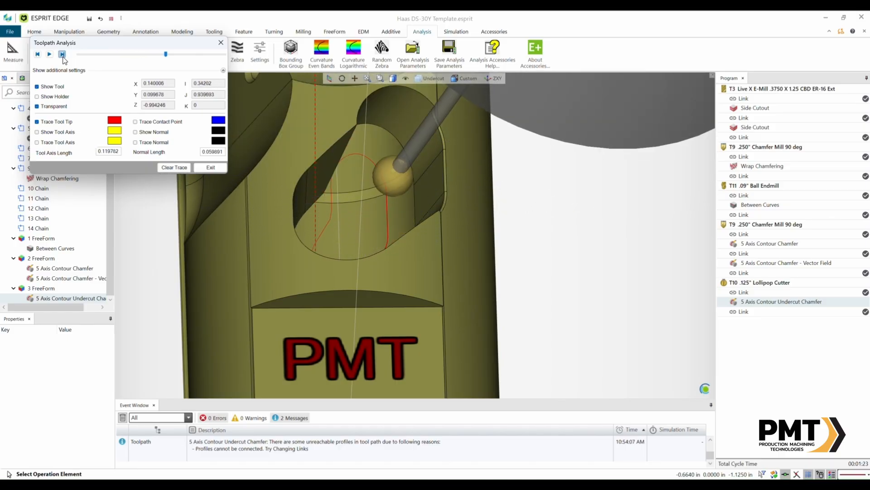
{"action": "left_click", "coordinate": [63, 57]}
{"action": "left_click", "coordinate": [63, 57]}
{"action": "left_click", "coordinate": [63, 56]}
{"action": "left_click", "coordinate": [63, 57]}
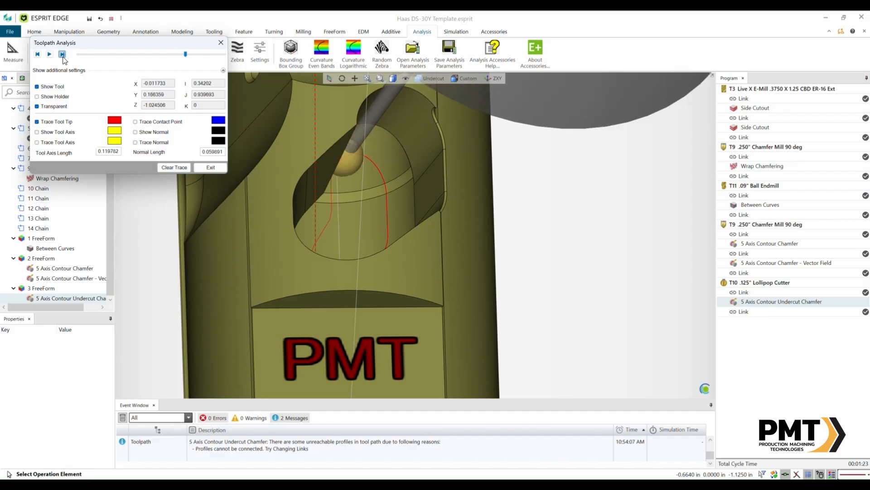
{"action": "left_click", "coordinate": [63, 57]}
{"action": "left_click", "coordinate": [63, 57]}
{"action": "left_click", "coordinate": [63, 56]}
{"action": "left_click", "coordinate": [63, 57]}
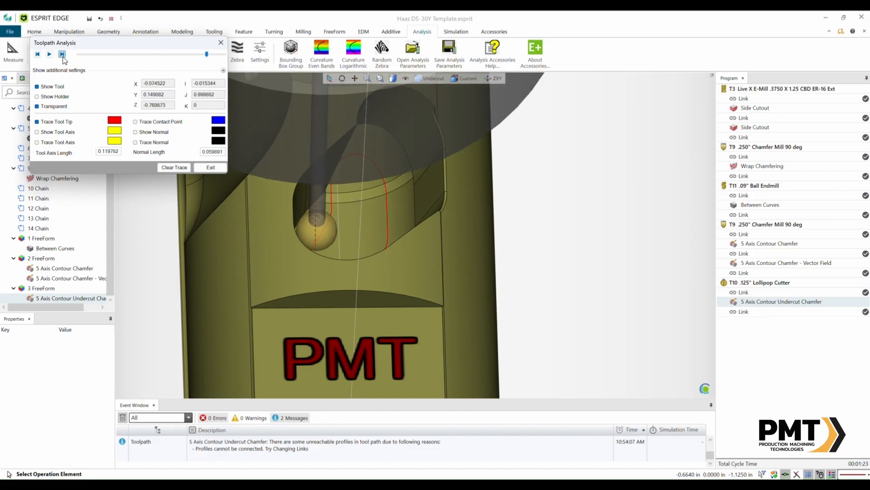
{"action": "left_click", "coordinate": [63, 57]}
{"action": "left_click", "coordinate": [63, 57]}
{"action": "left_click", "coordinate": [63, 57]}
{"action": "left_click", "coordinate": [63, 57]}
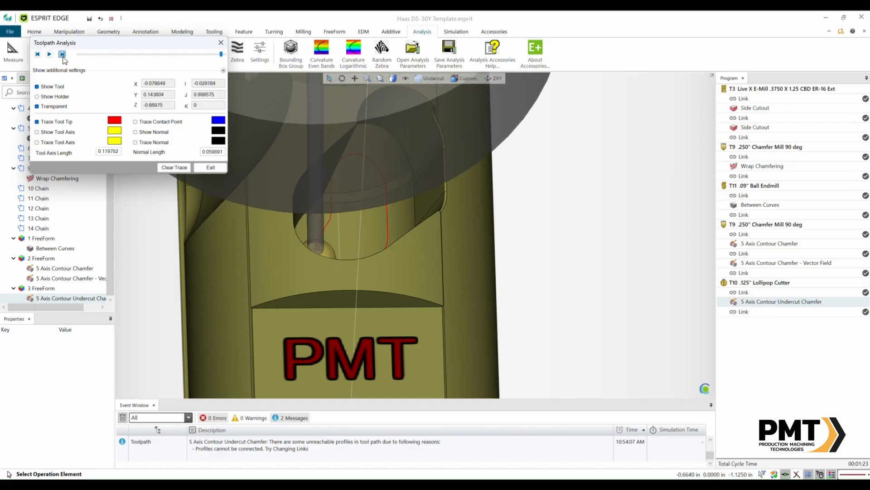
{"action": "left_click", "coordinate": [63, 57]}
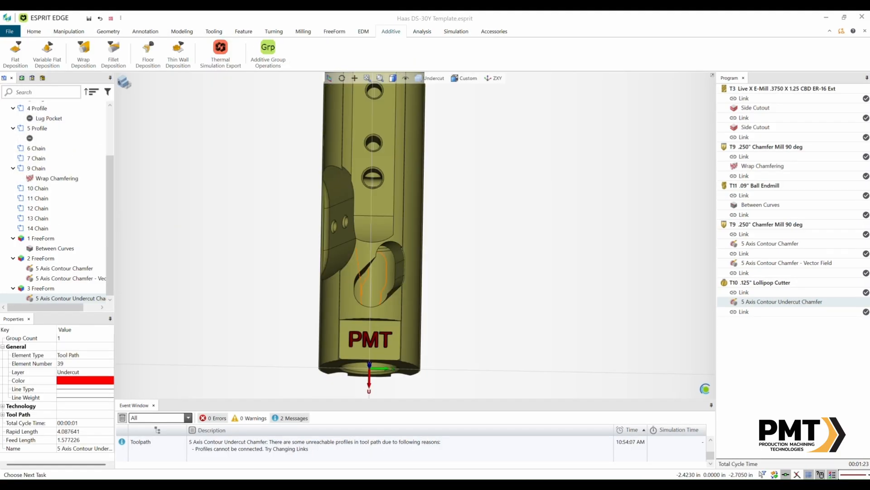